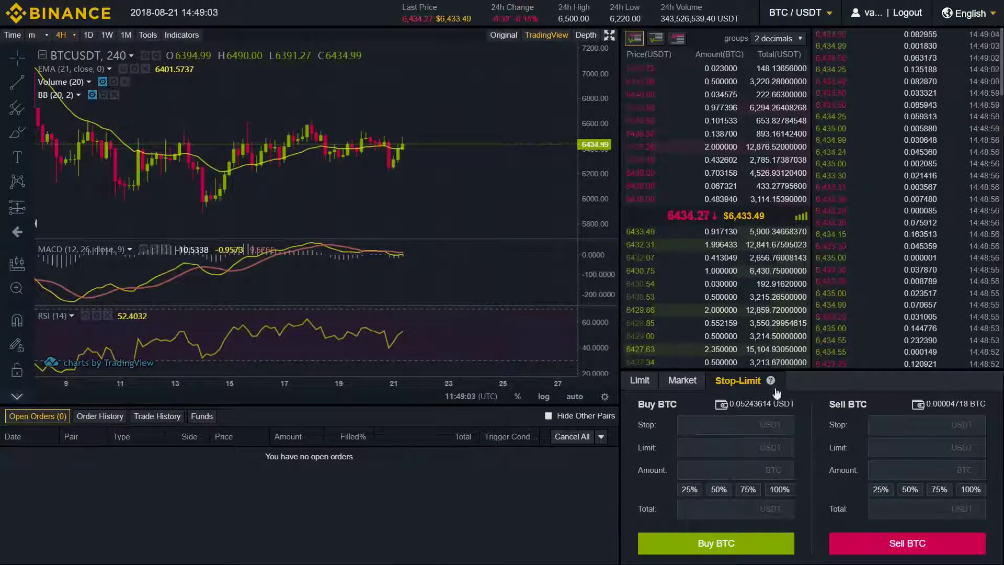
# Read the stop-limit order FAQ article, then return to the BTC/USDT trading page
pyautogui.moveTo(772, 381)
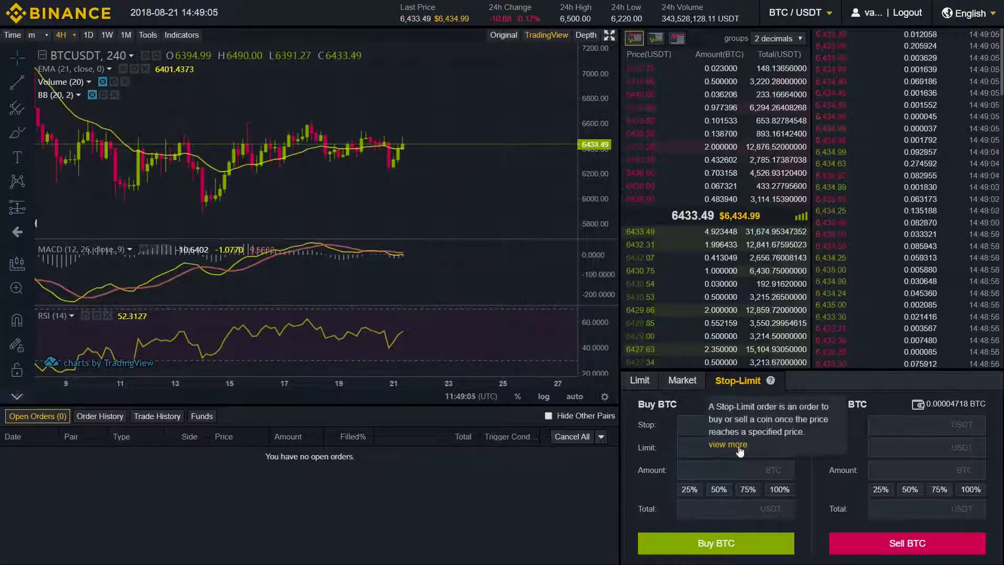
pyautogui.click(739, 450)
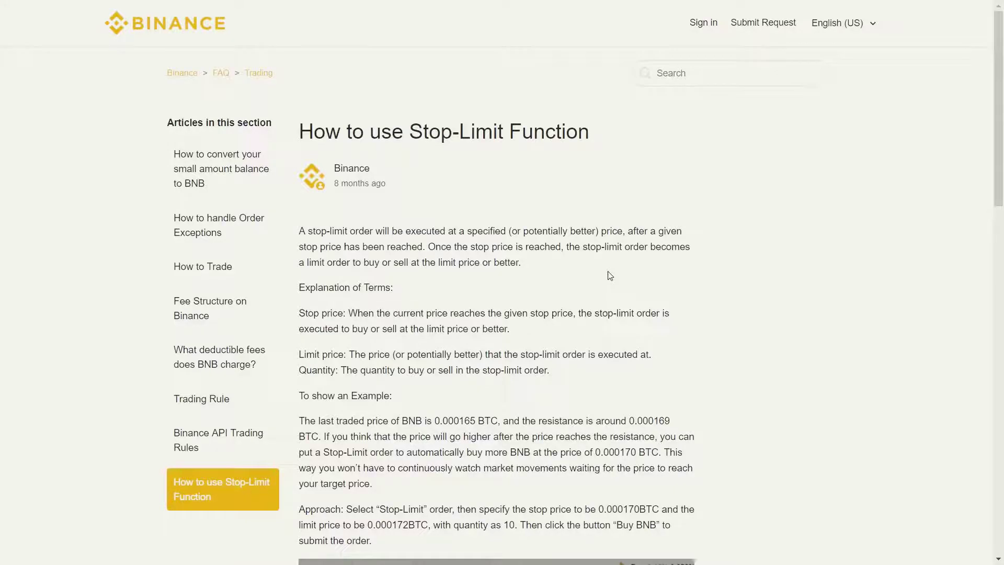
pyautogui.scroll(-12, 609, 276)
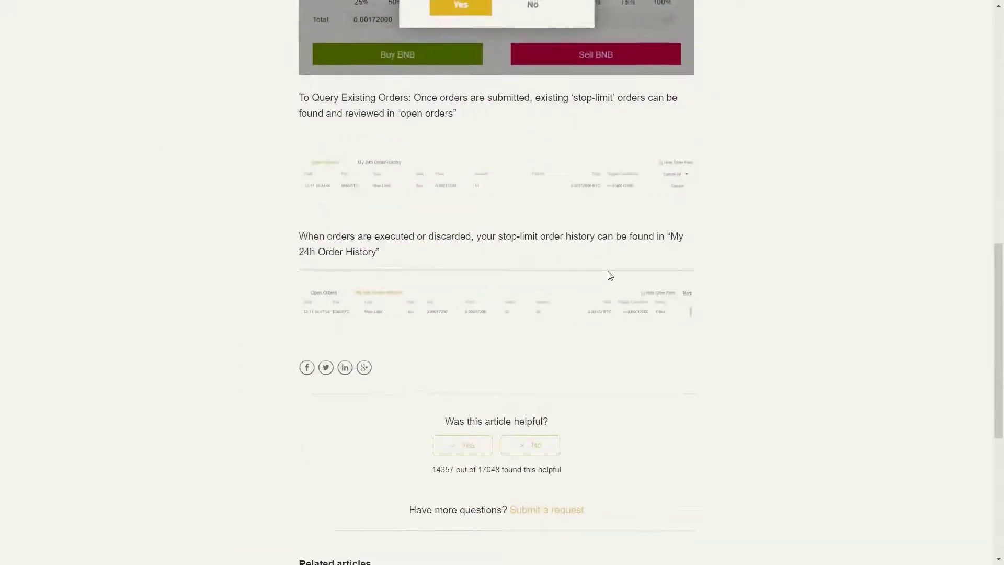
pyautogui.scroll(12, 610, 276)
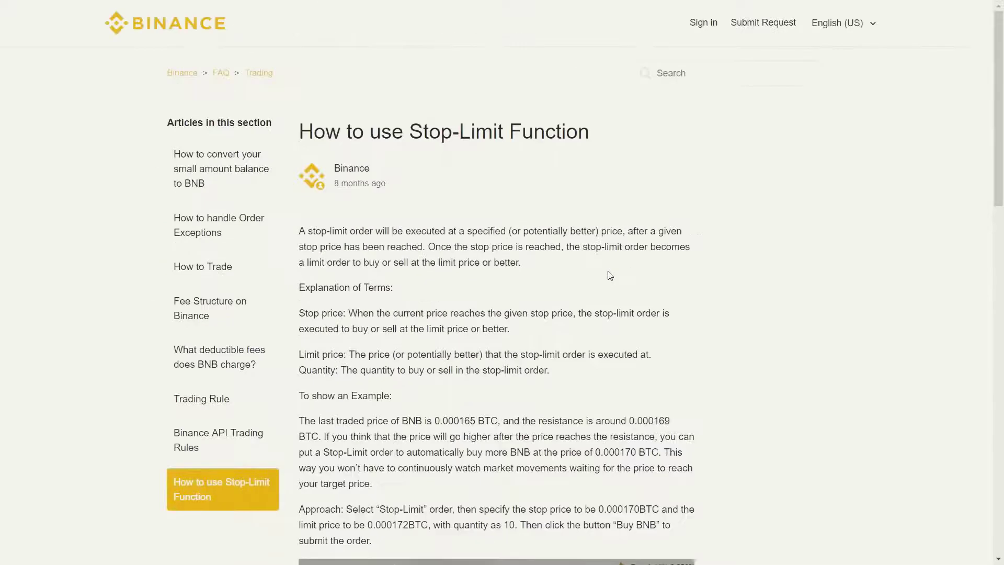
pyautogui.hotkey('ctrl', 'Tab')
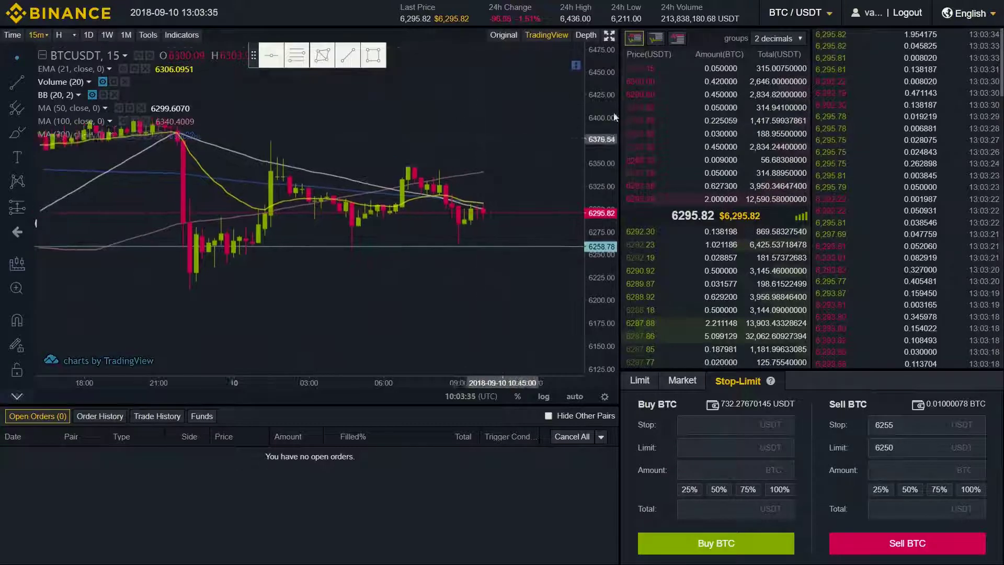
# Show the BTC/USDT chart full screen, sketch and undo a circle and arrow, then pan to recent candles
pyautogui.click(609, 35)
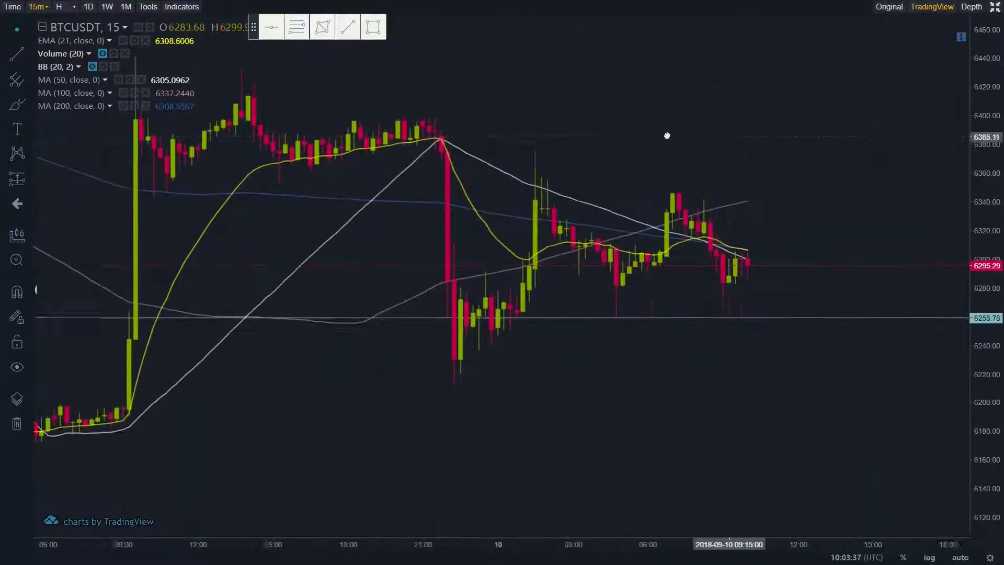
pyautogui.moveTo(667, 135); pyautogui.dragTo(632, 135)
pyautogui.moveTo(518, 146)
pyautogui.mouseDown()
pyautogui.moveTo(417, 258)
pyautogui.moveTo(566, 157)
pyautogui.mouseUp()
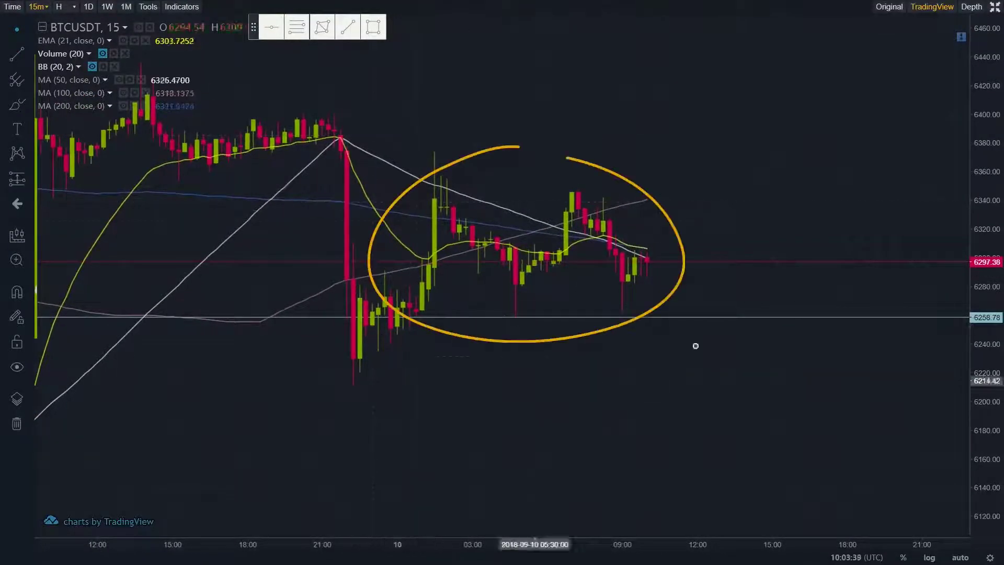
pyautogui.hotkey('ctrl', 'z')
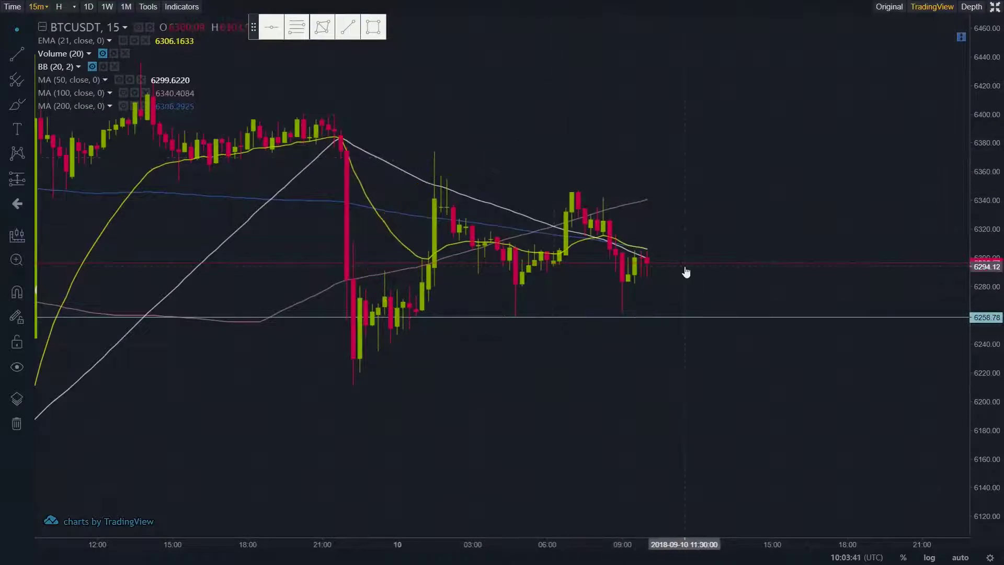
pyautogui.moveTo(671, 236); pyautogui.dragTo(732, 170)
pyautogui.moveTo(690, 175); pyautogui.dragTo(713, 165)
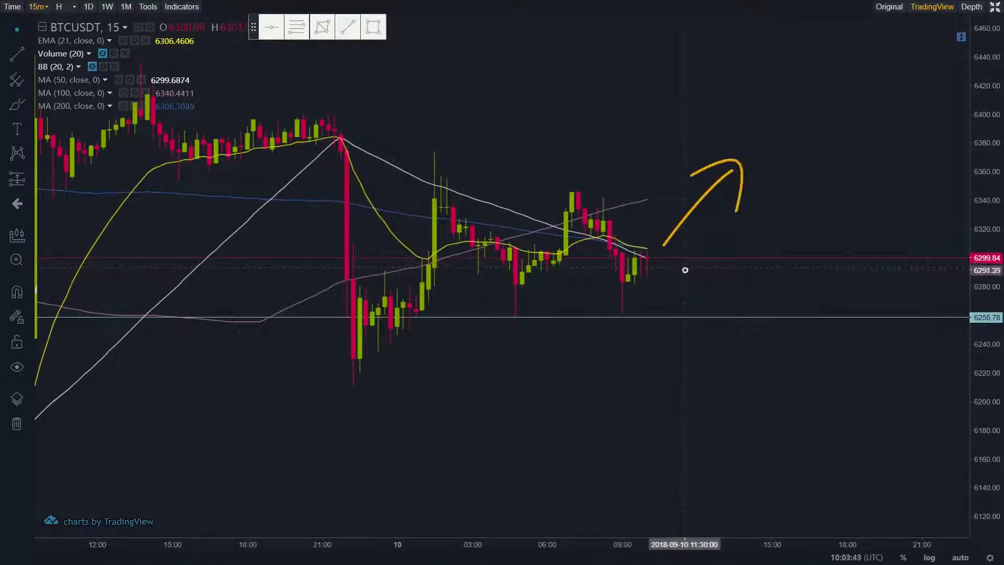
pyautogui.hotkey('ctrl', 'z')
pyautogui.hotkey('ctrl', 'z')
pyautogui.moveTo(842, 228)
pyautogui.mouseDown()
pyautogui.moveTo(912, 209)
pyautogui.moveTo(771, 186)
pyautogui.mouseUp()
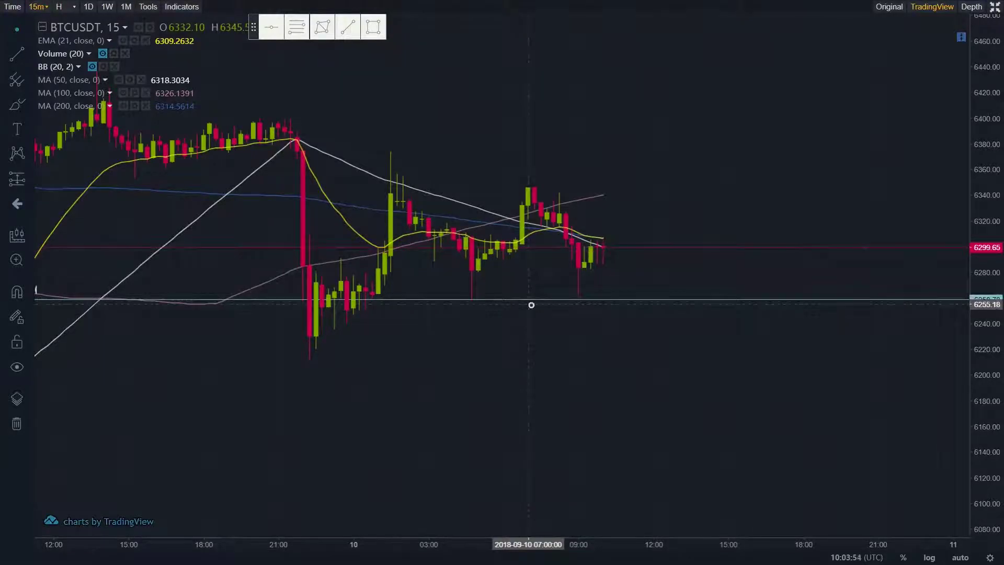
# Exit full screen and submit a sell of 100% of the balance, 0.01 BTC totalling 62.5 USDT, for confirmation
pyautogui.click(994, 7)
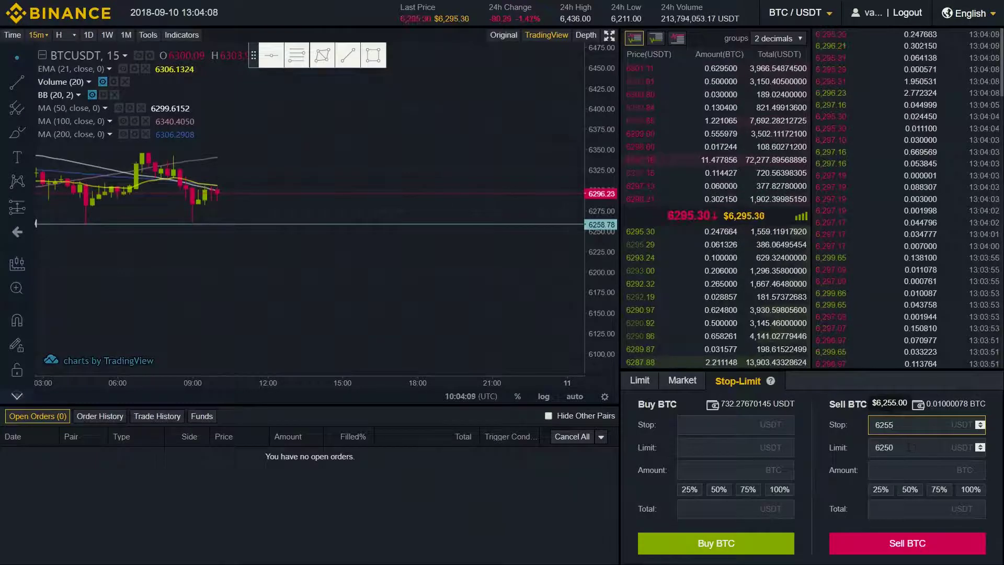
pyautogui.click(904, 472)
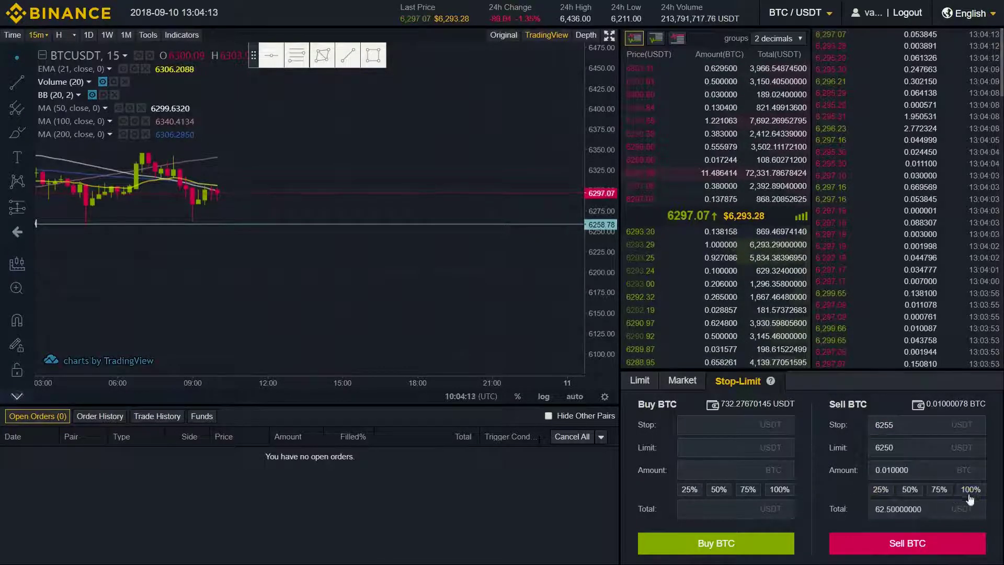
pyautogui.click(890, 505)
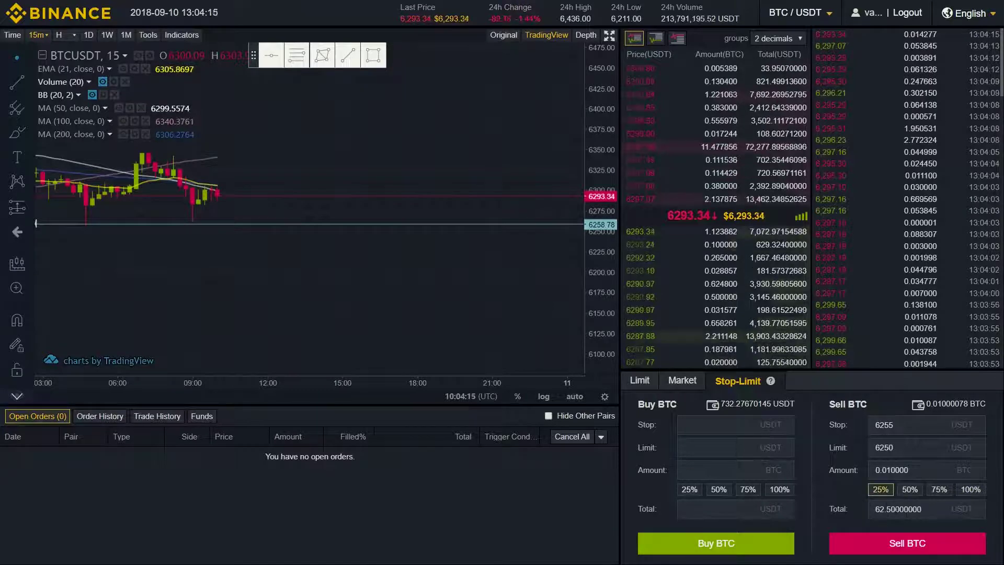
pyautogui.click(921, 553)
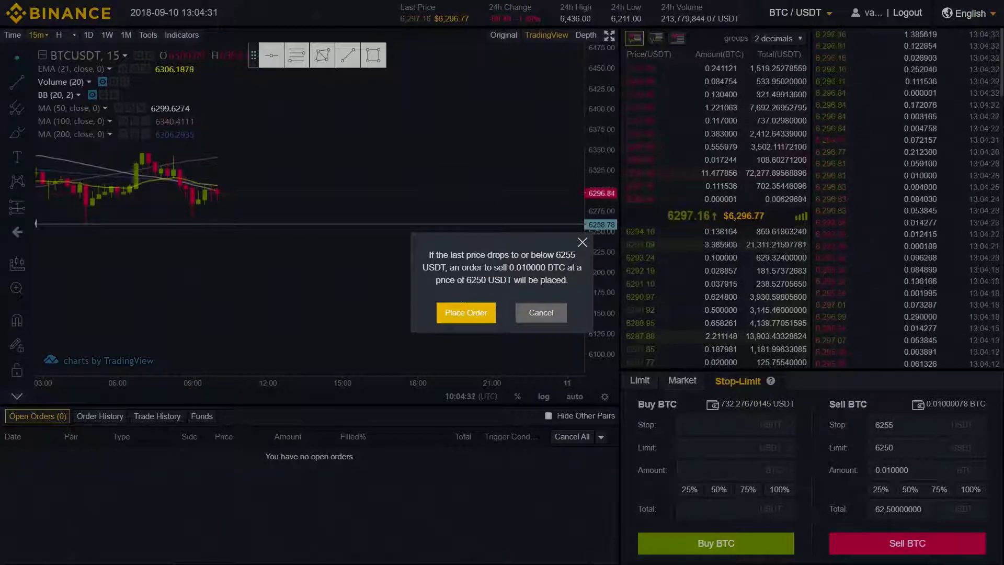
# Place the 0.01 BTC stop-limit sell at 6,250 (stop 6,255) and review it in Open Orders
pyautogui.click(481, 318)
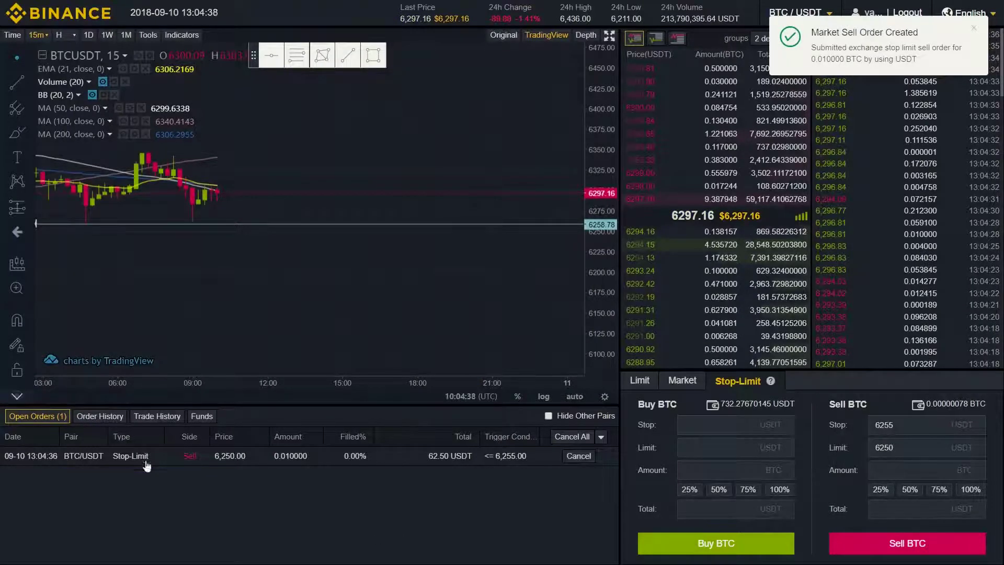
pyautogui.moveTo(325, 281); pyautogui.dragTo(481, 287)
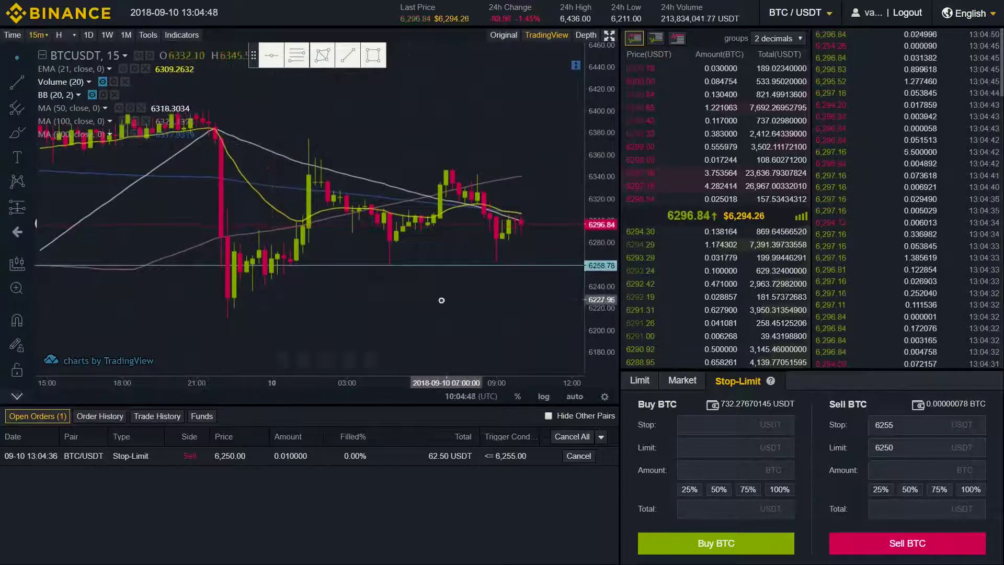
# Pan the 4-hour BTCUSDT chart to leave room after the latest candle and show earlier candles
pyautogui.moveTo(403, 287); pyautogui.dragTo(398, 292)
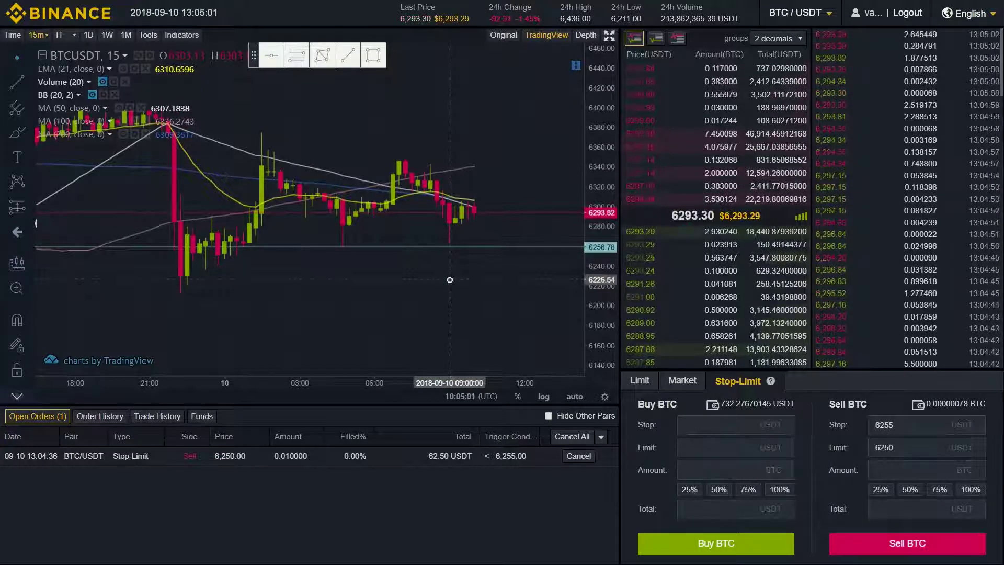
pyautogui.moveTo(482, 307); pyautogui.dragTo(343, 263)
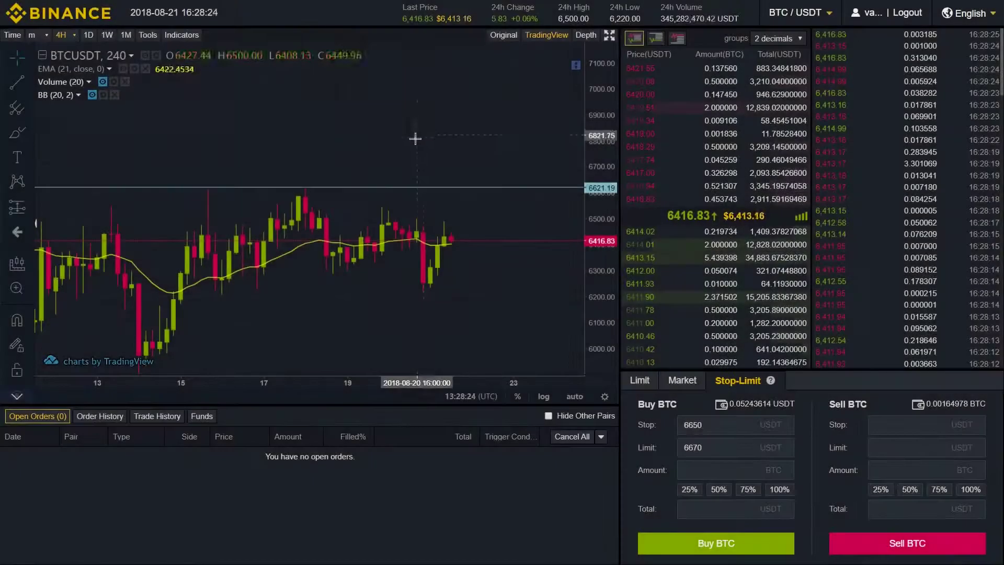
pyautogui.moveTo(370, 134); pyautogui.dragTo(440, 112)
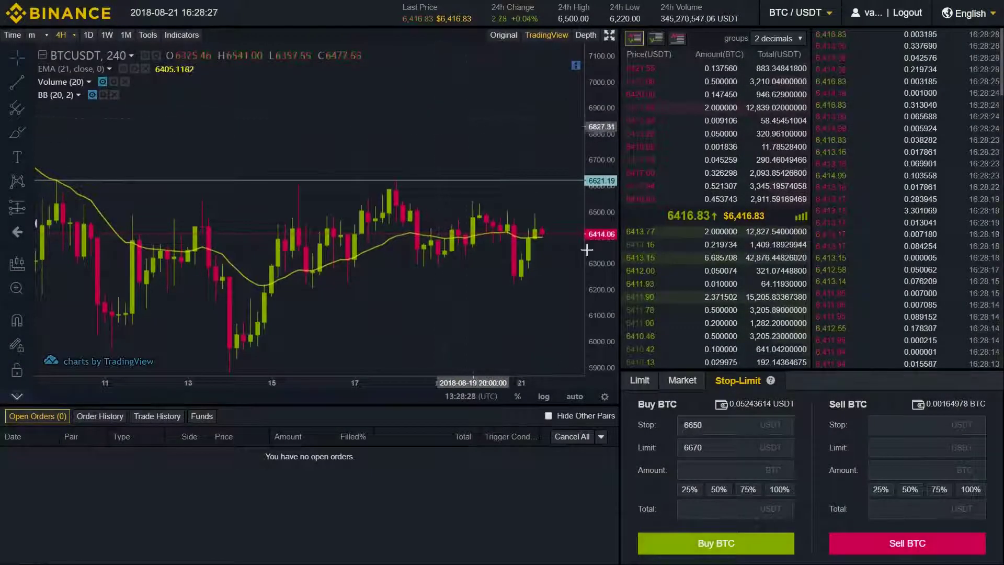
pyautogui.moveTo(488, 128); pyautogui.dragTo(422, 139)
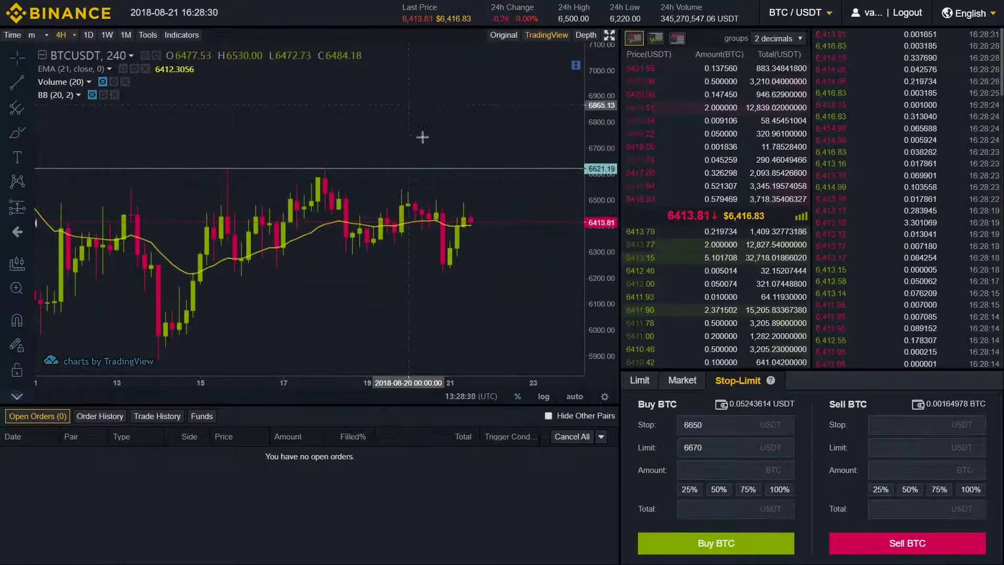
pyautogui.moveTo(339, 182); pyautogui.dragTo(412, 187)
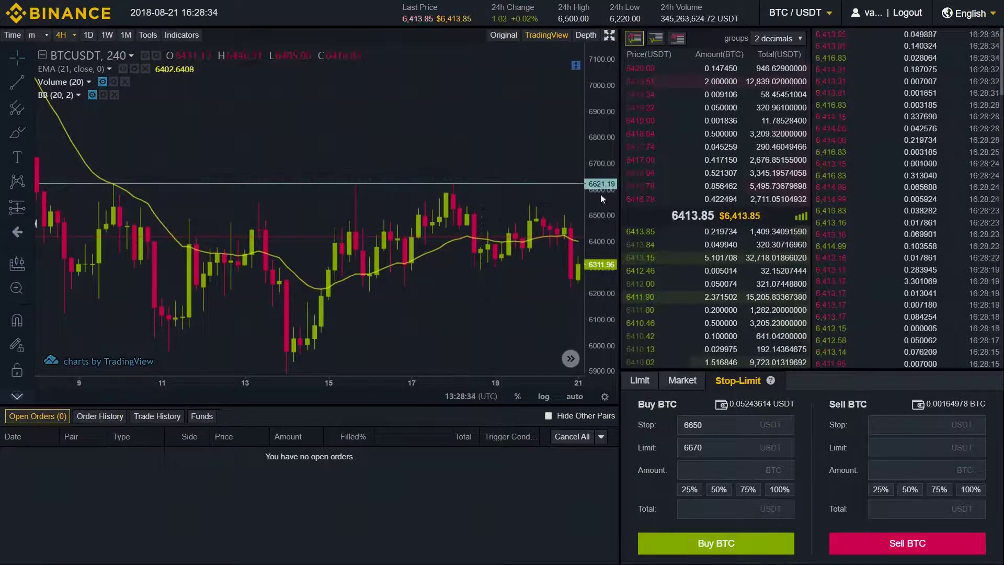
pyautogui.moveTo(534, 140); pyautogui.dragTo(503, 143)
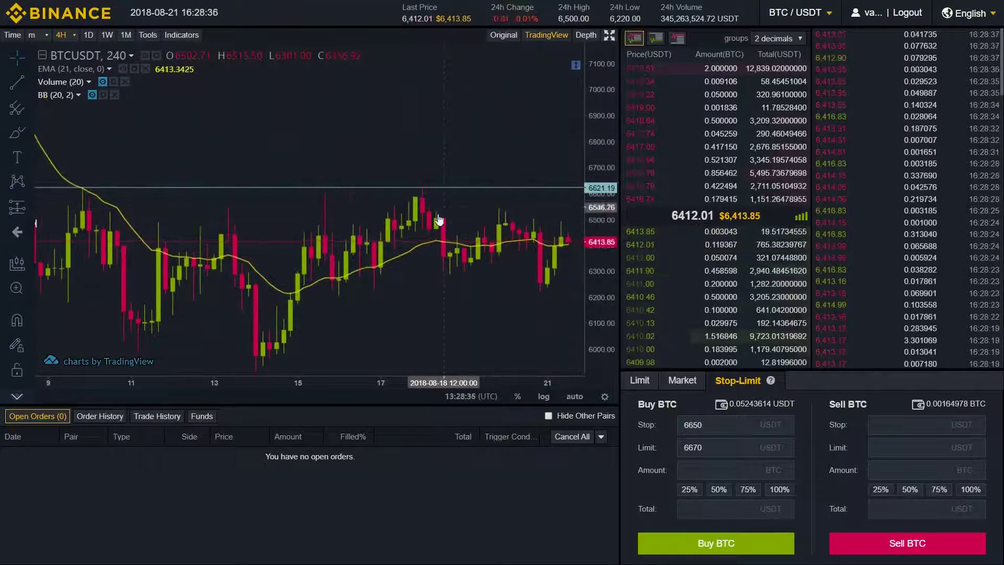
pyautogui.moveTo(448, 206); pyautogui.dragTo(467, 149)
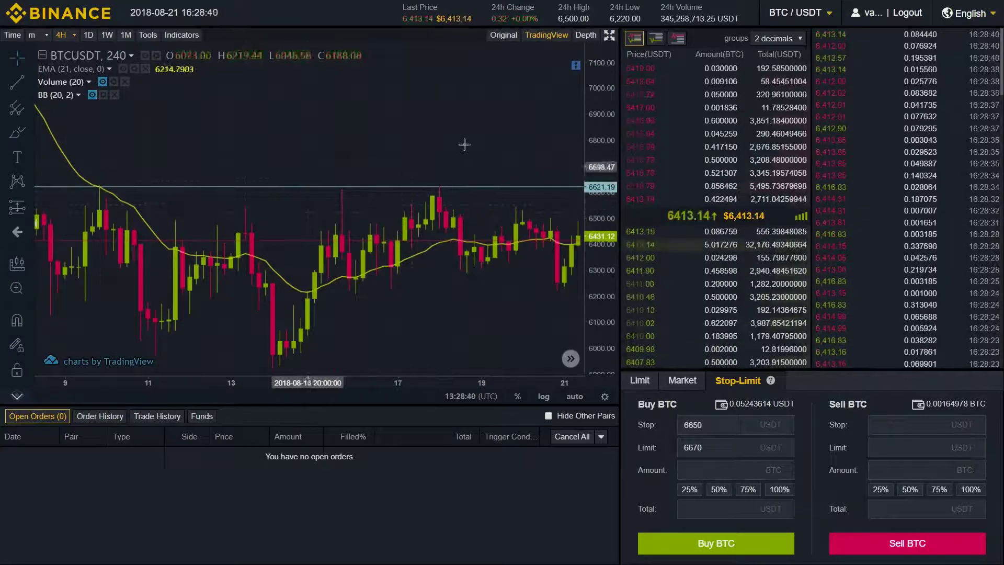
pyautogui.moveTo(464, 143); pyautogui.dragTo(262, 135)
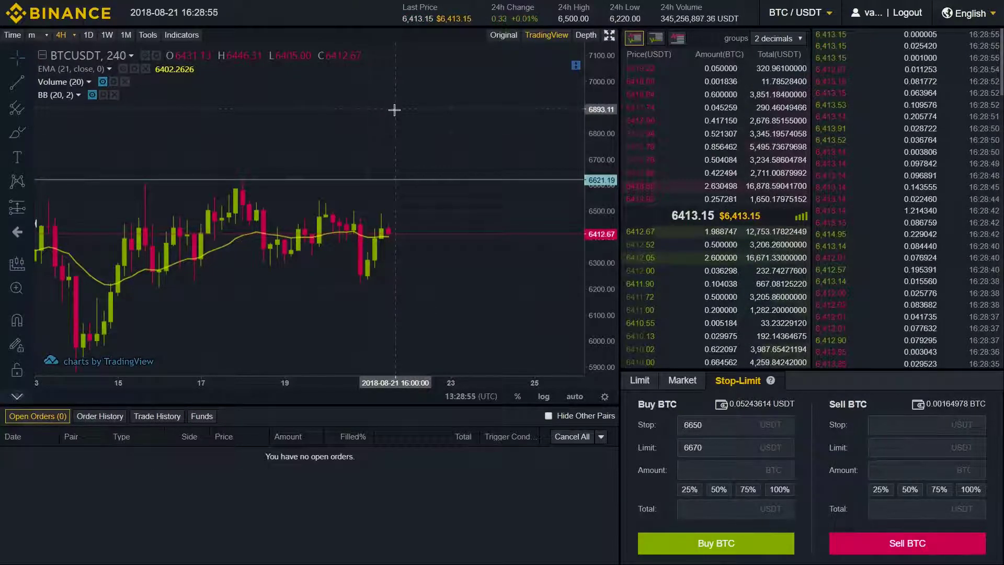
pyautogui.moveTo(417, 105); pyautogui.dragTo(466, 119)
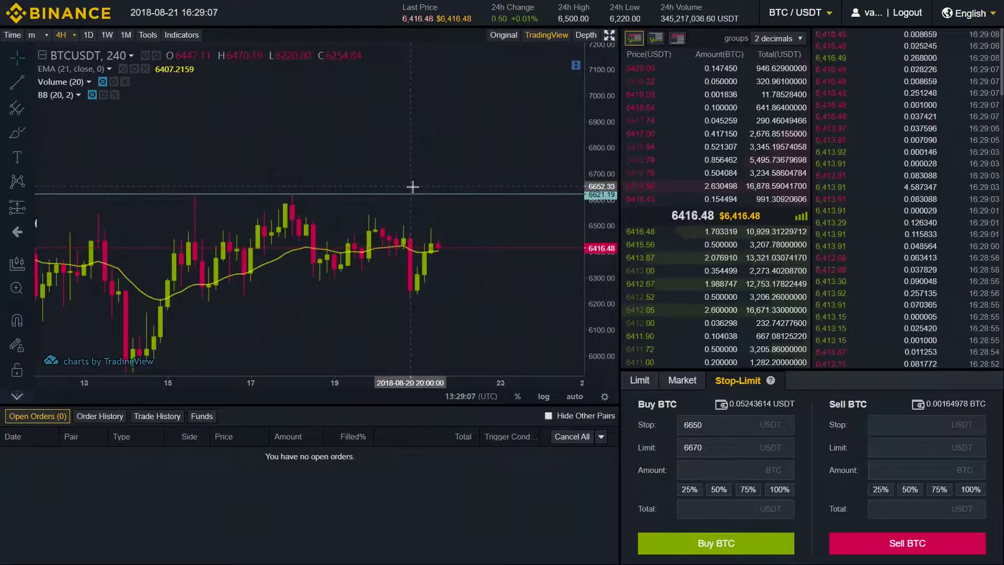
# Verify stop 6650 and limit 6670, then fill the buy with 100%: 0.000007 BTC, 0.04669 USDT
pyautogui.click(710, 425)
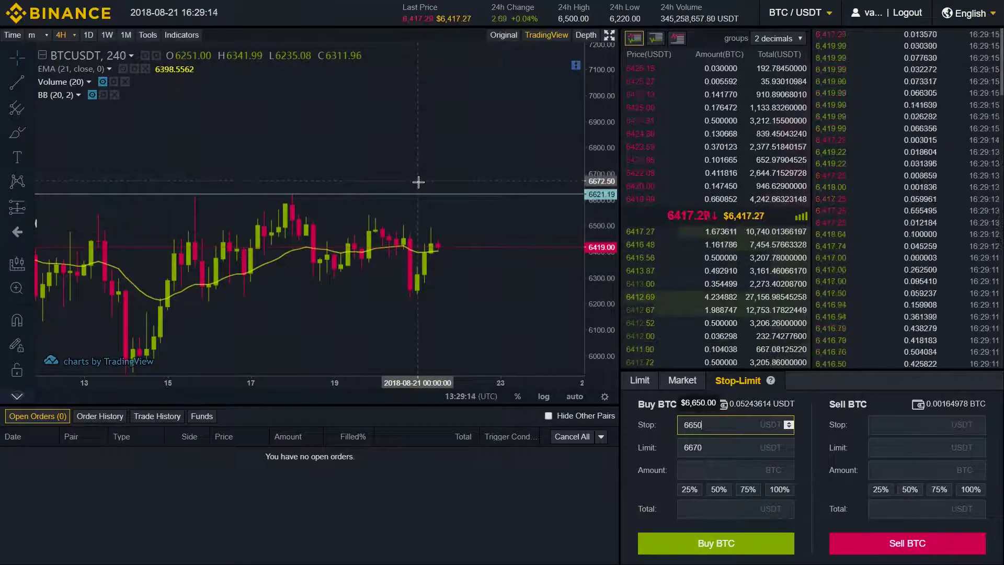
pyautogui.click(700, 448)
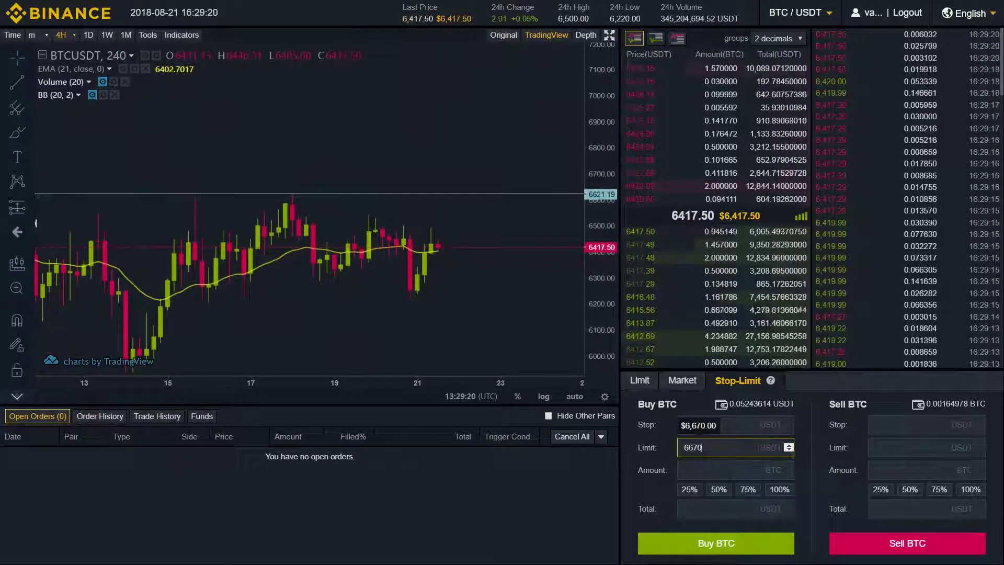
pyautogui.click(779, 489)
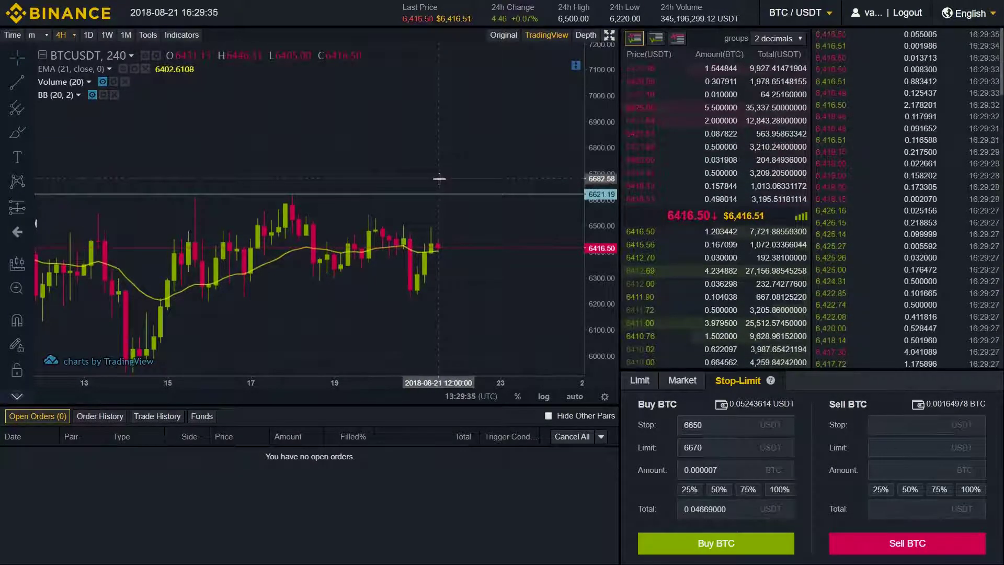
pyautogui.moveTo(513, 155); pyautogui.dragTo(492, 154)
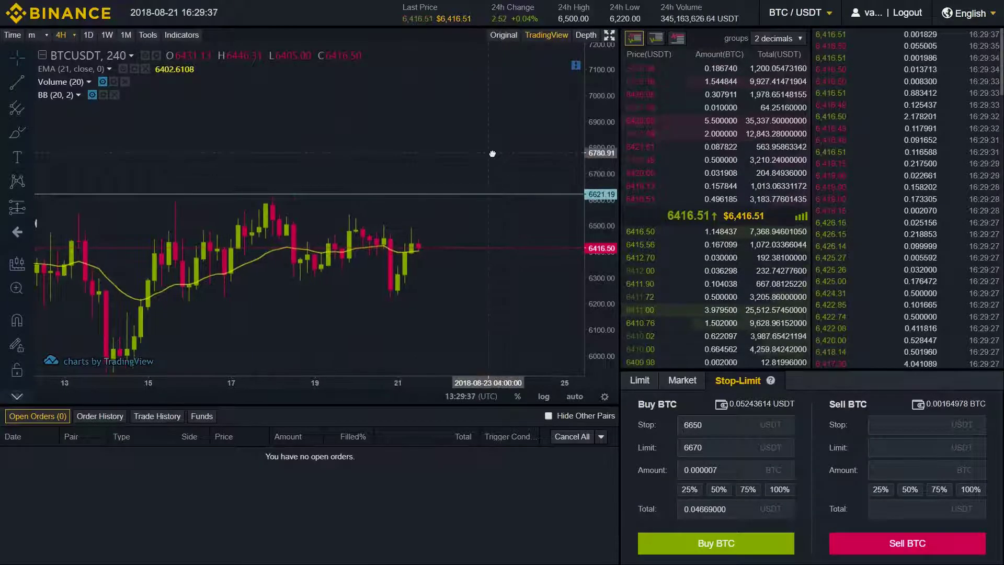